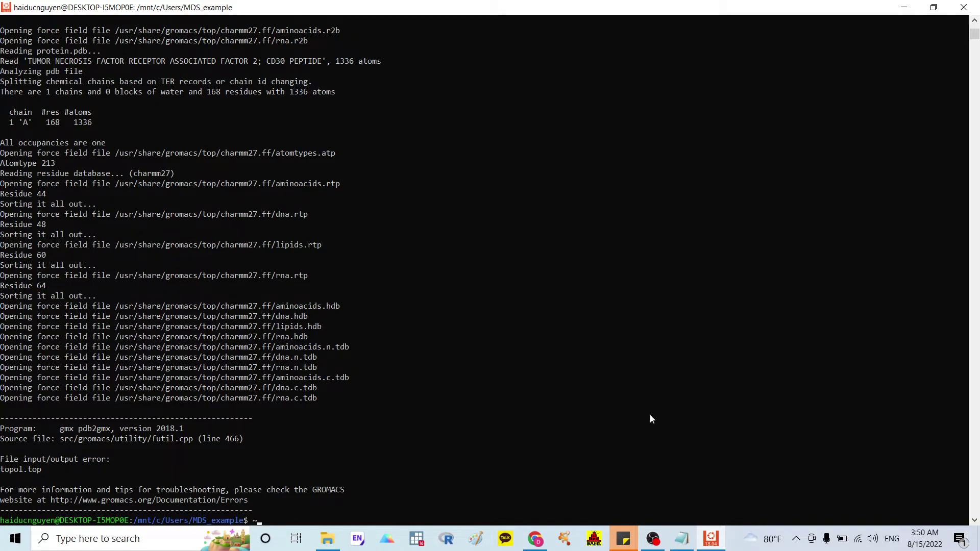
Browse File Explorer to C:\Users\MDS_example, which holds only the 134 KB protein PDB file
click(329, 539)
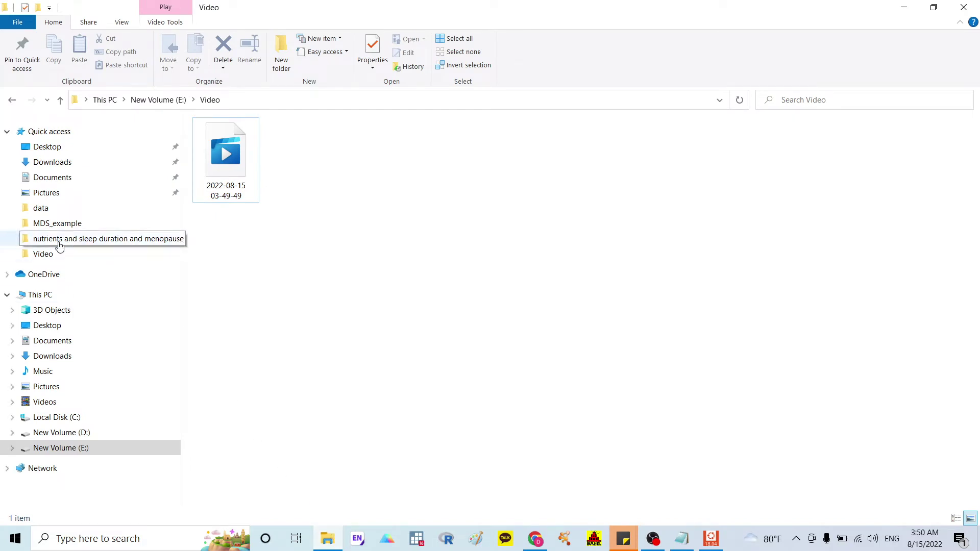
click(66, 421)
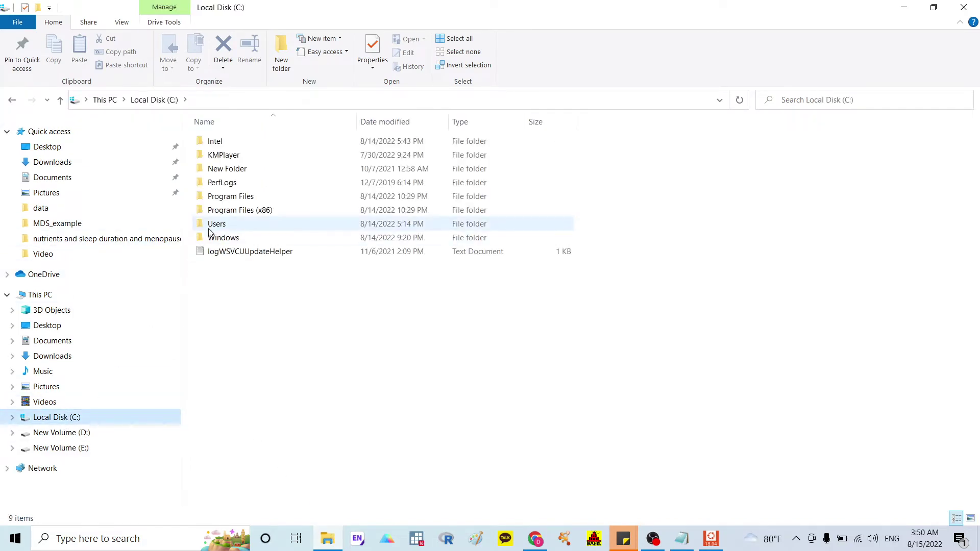
double_click(225, 222)
double_click(255, 142)
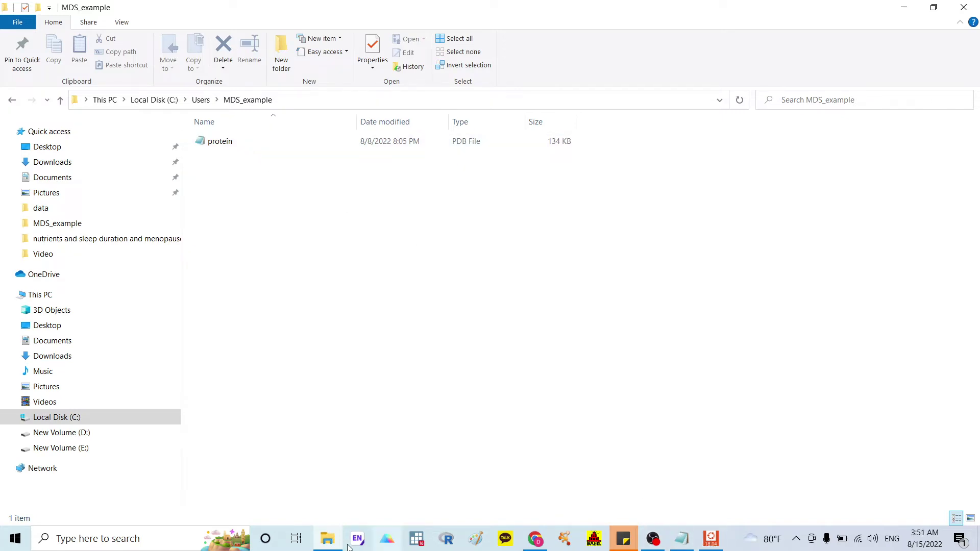
Launch a second Ubuntu 18.04.5 LTS terminal window from Windows search and move it aside
click(711, 538)
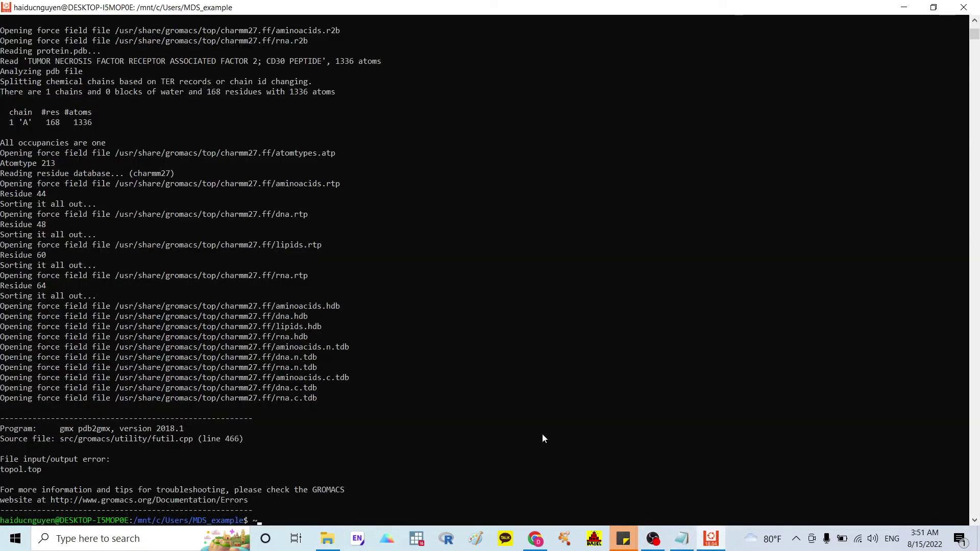
click(113, 538)
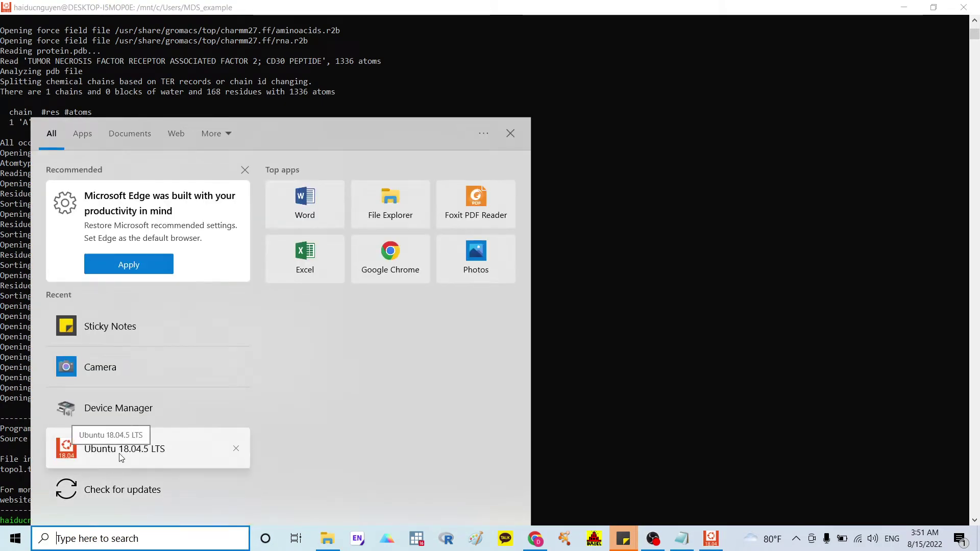
click(147, 456)
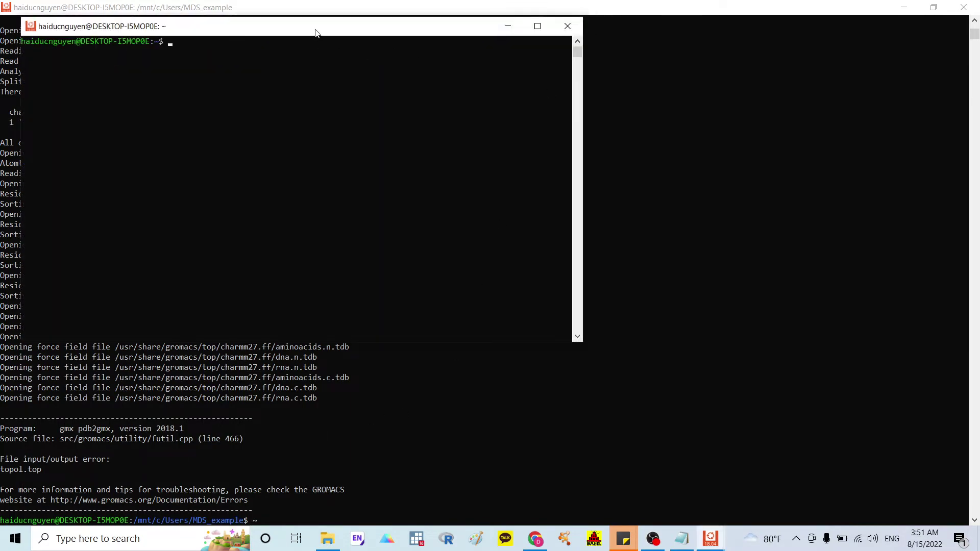
drag(316, 30, 530, 75)
Run cd/mnt/c/Users/MDS_example, which fails with 'No such file or directory'
scroll(102, 236, up, 20)
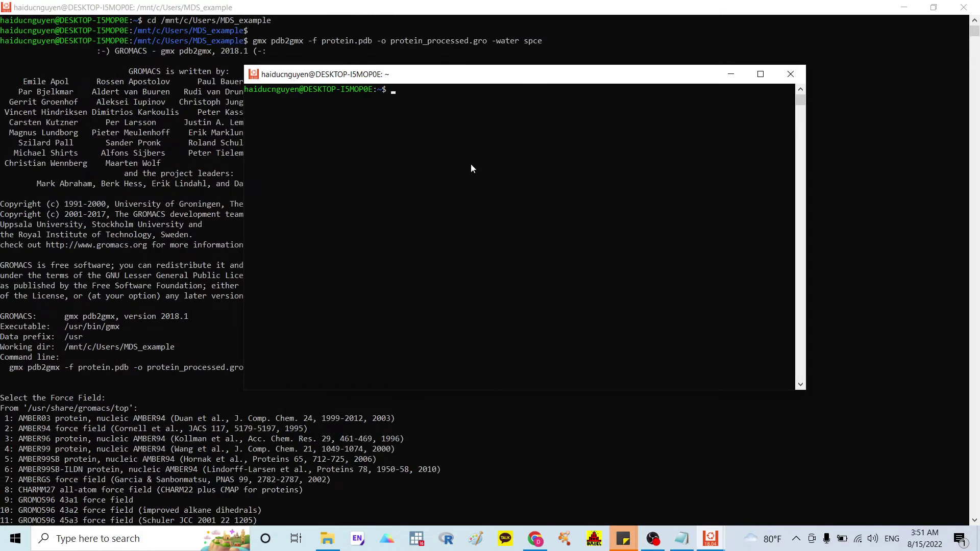
text(cd/mnt/c/Users)
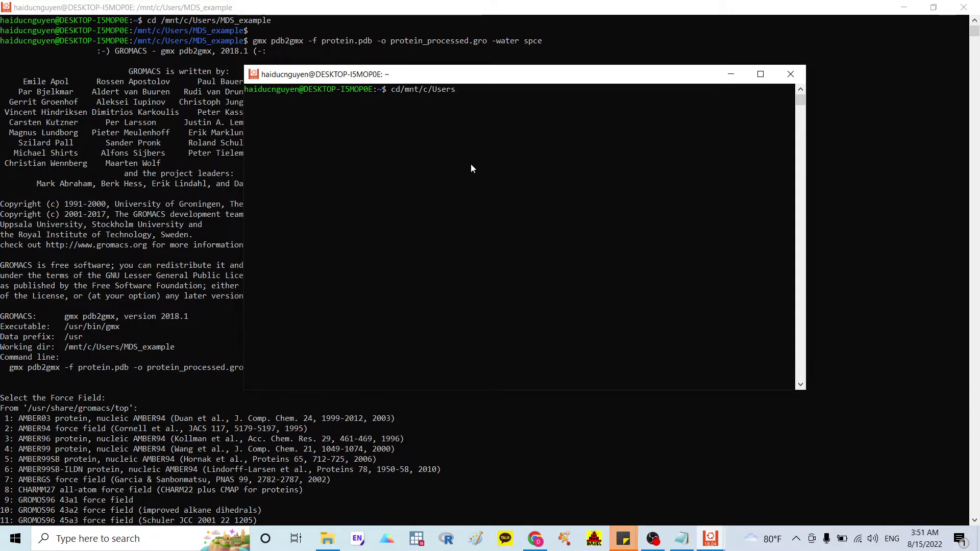
text(/MDS_example)
key(Return)
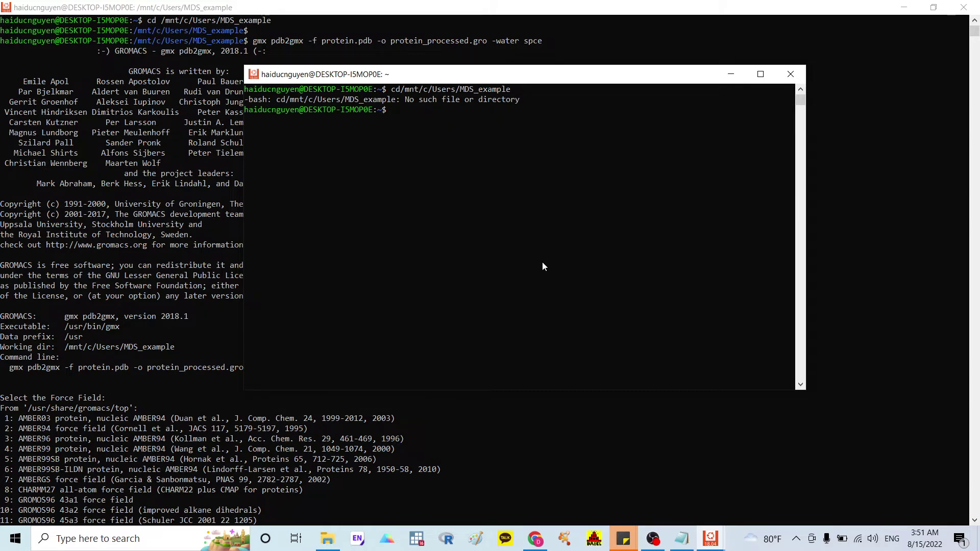
Copy the saved cd line from Notepad and run it in the new terminal
click(681, 539)
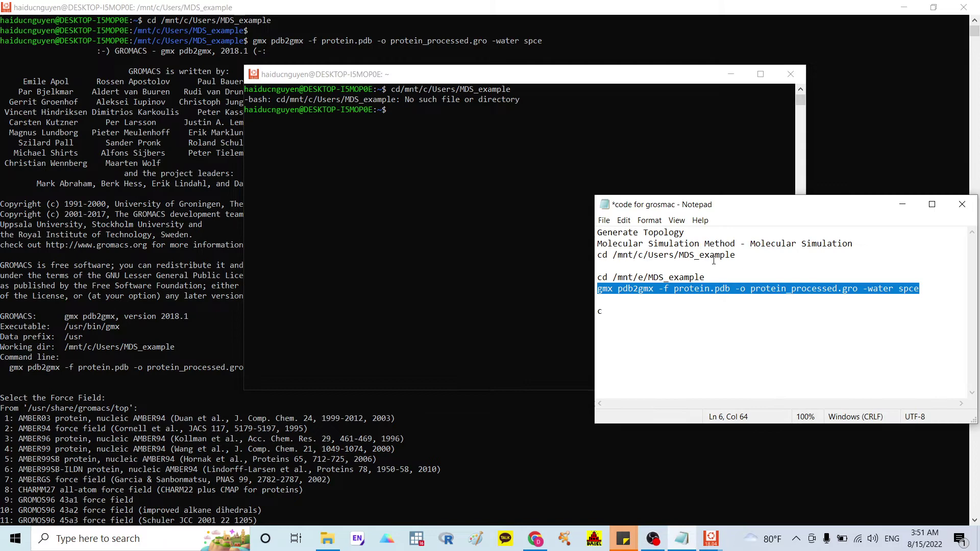
drag(736, 255, 584, 255)
key(ctrl+c)
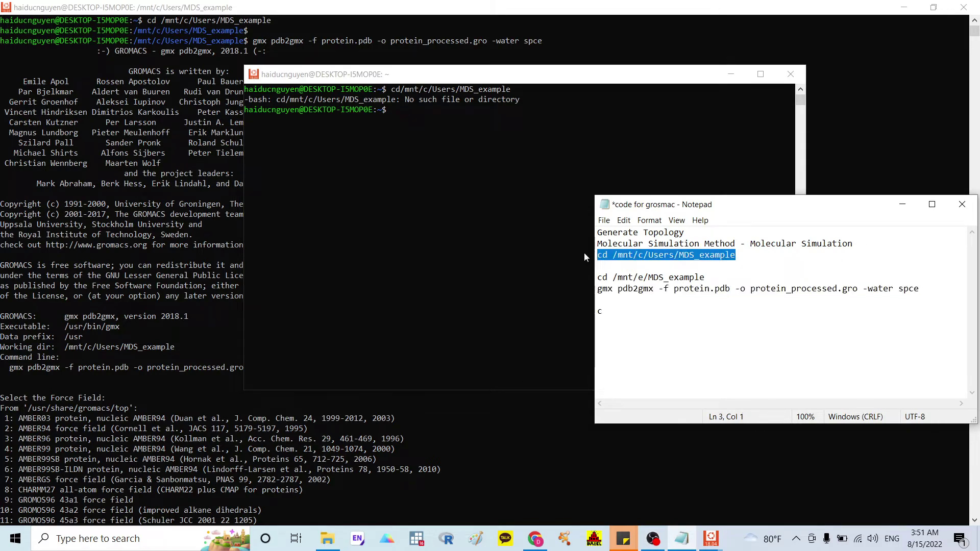
click(440, 117)
right_click(439, 112)
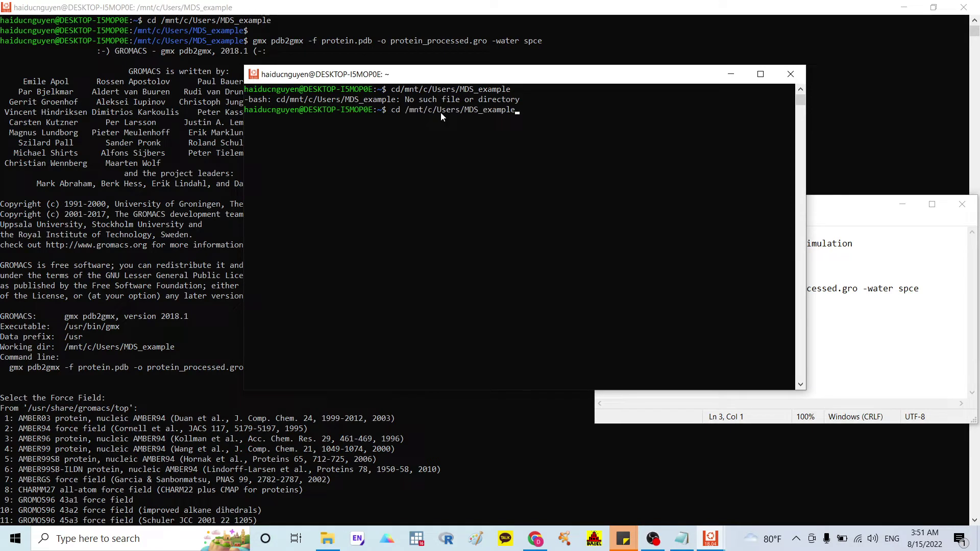
key(Return)
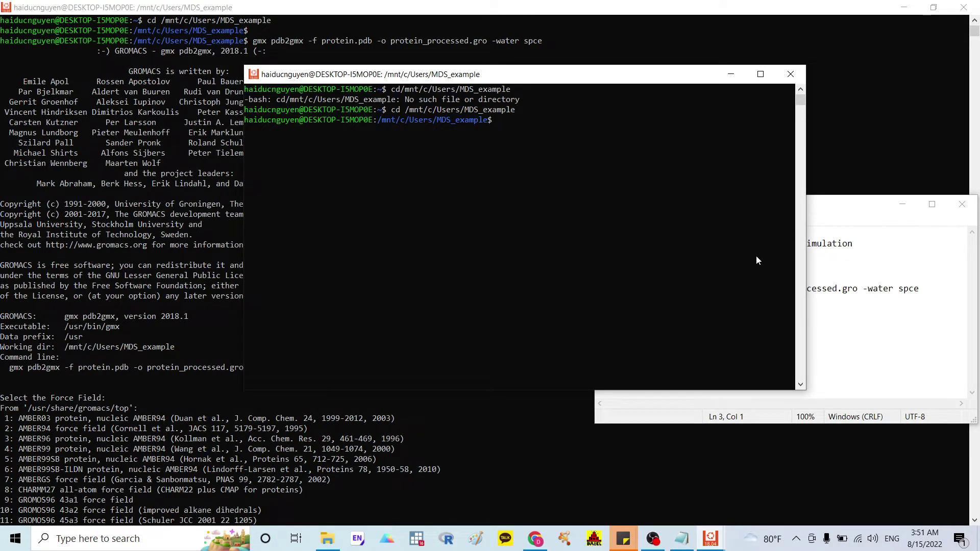
Paste and run the saved gmx pdb2gmx command, then maximize the terminal
click(837, 277)
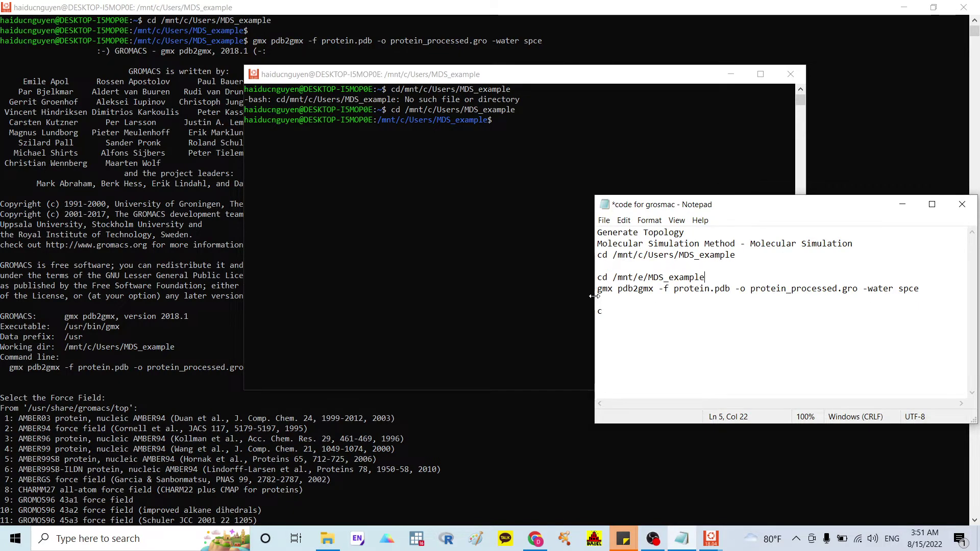
drag(599, 289, 888, 304)
key(ctrl+c)
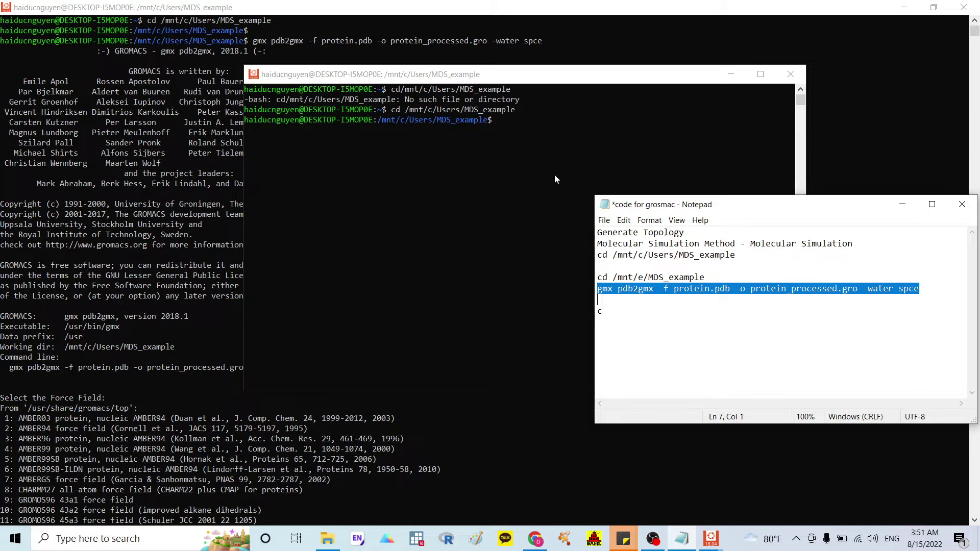
click(509, 123)
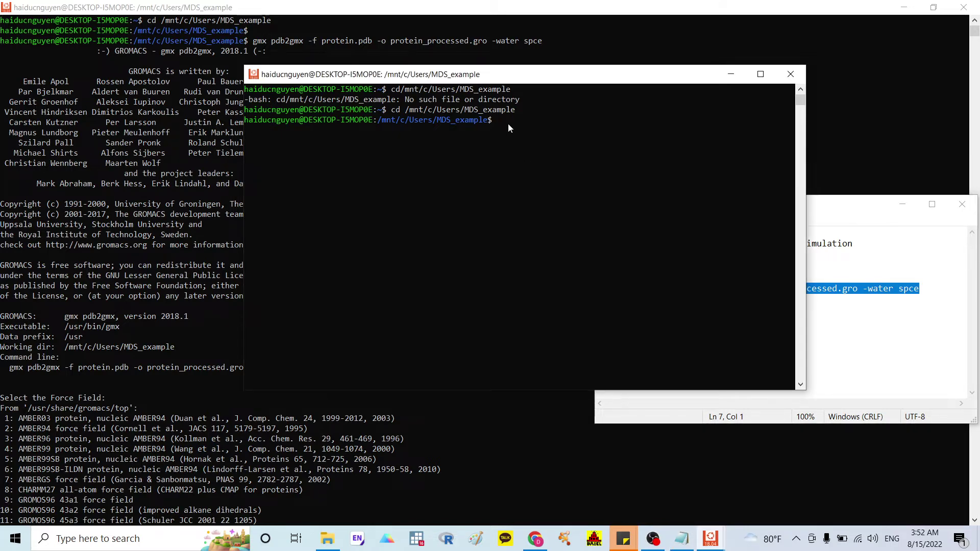
right_click(508, 125)
click(758, 74)
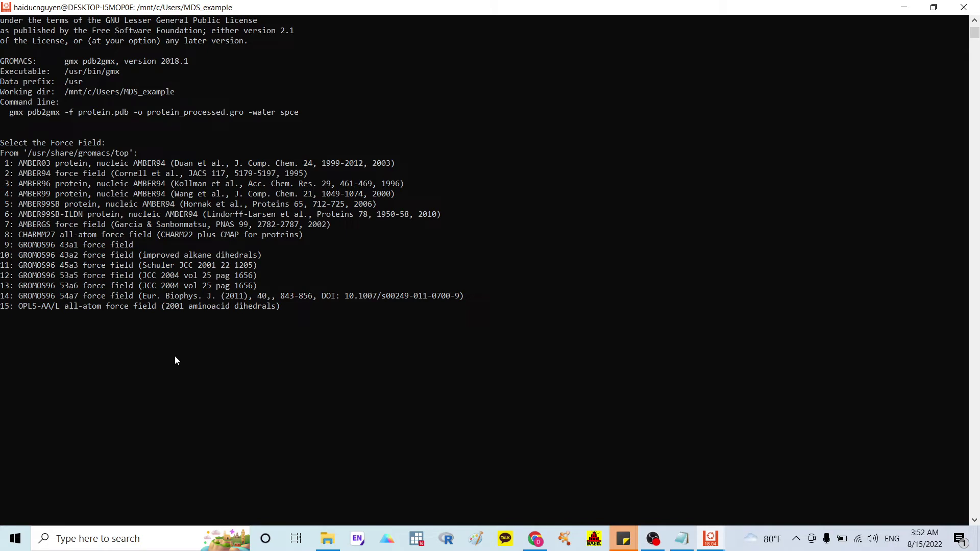
Choose force field 8 (CHARMM27); pdb2gmx reads 168 residues, then fails on topol.top
text(8)
key(Return)
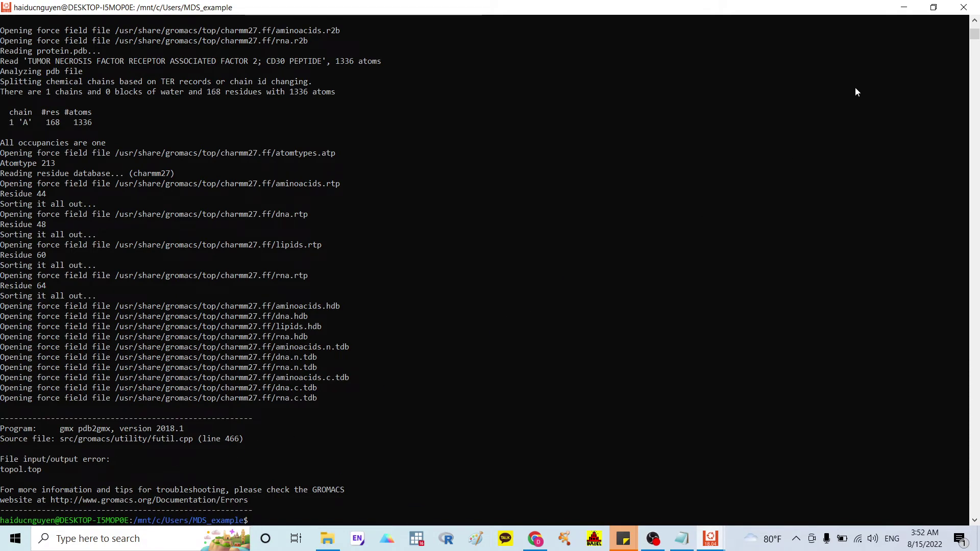
Go up from the MDS_example folder to C:\Users to copy the folder
click(328, 540)
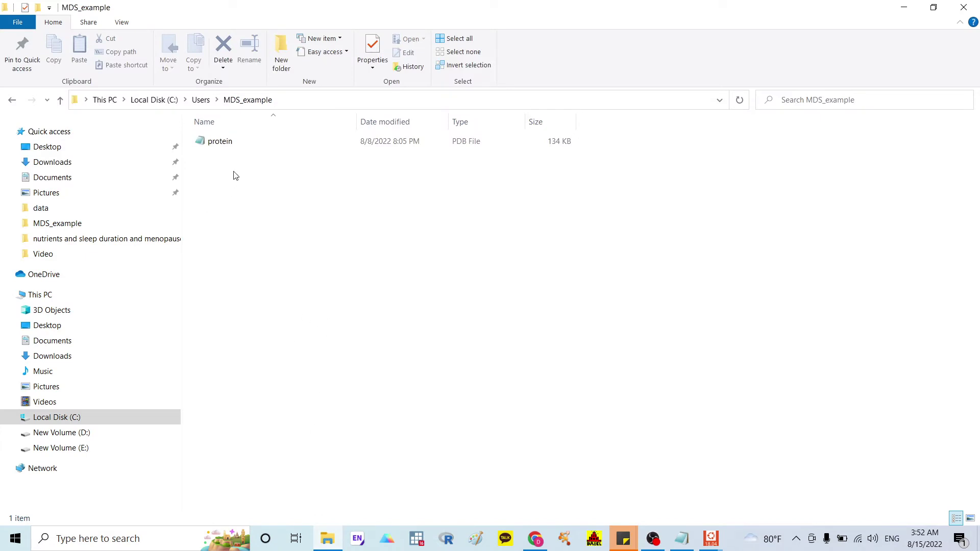
click(236, 144)
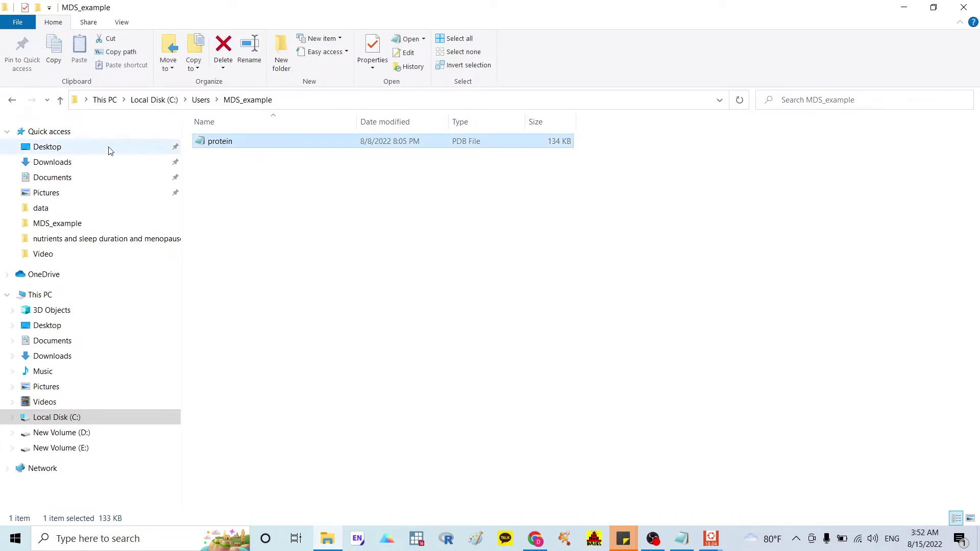
click(202, 100)
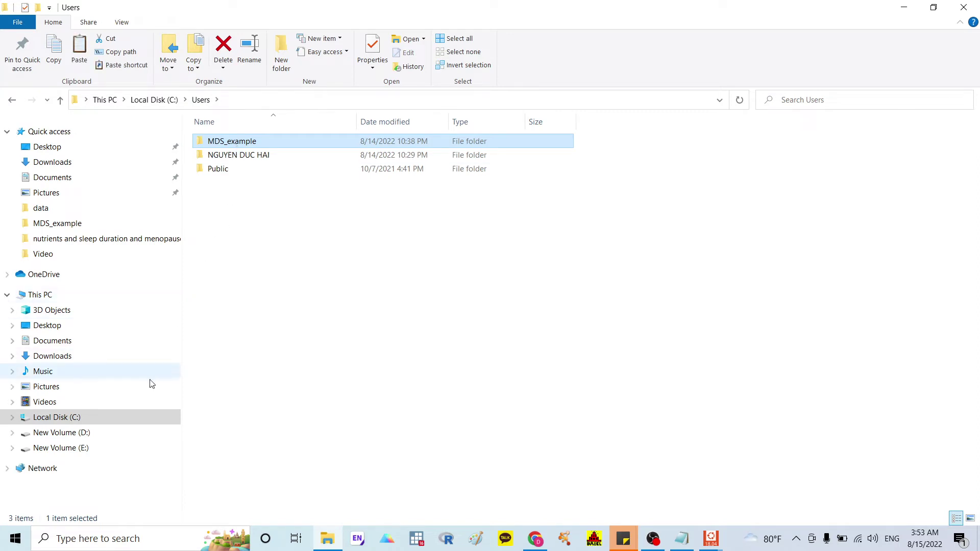
Paste MDS_example onto New Volume (E:), replacing protein.pdb, open it, and return to Ubuntu
click(80, 448)
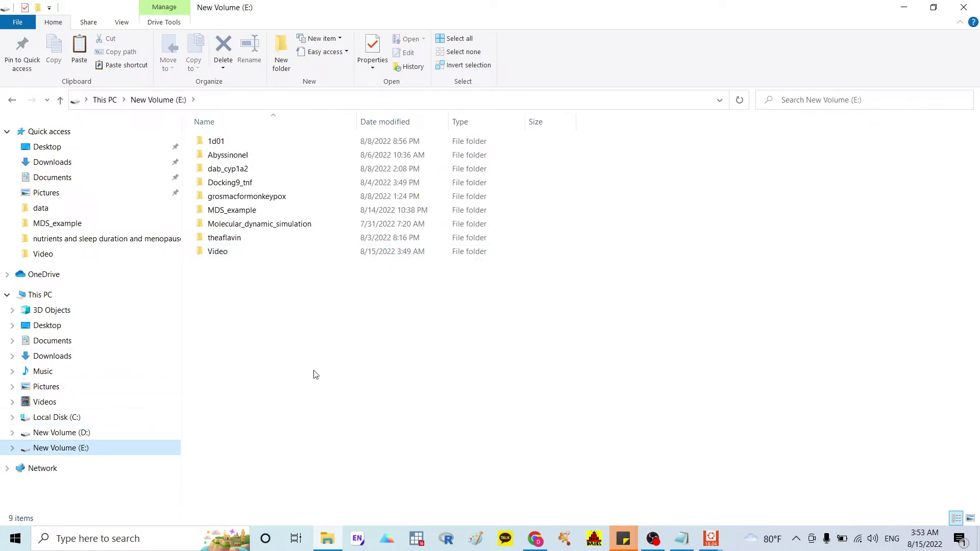
key(ctrl+v)
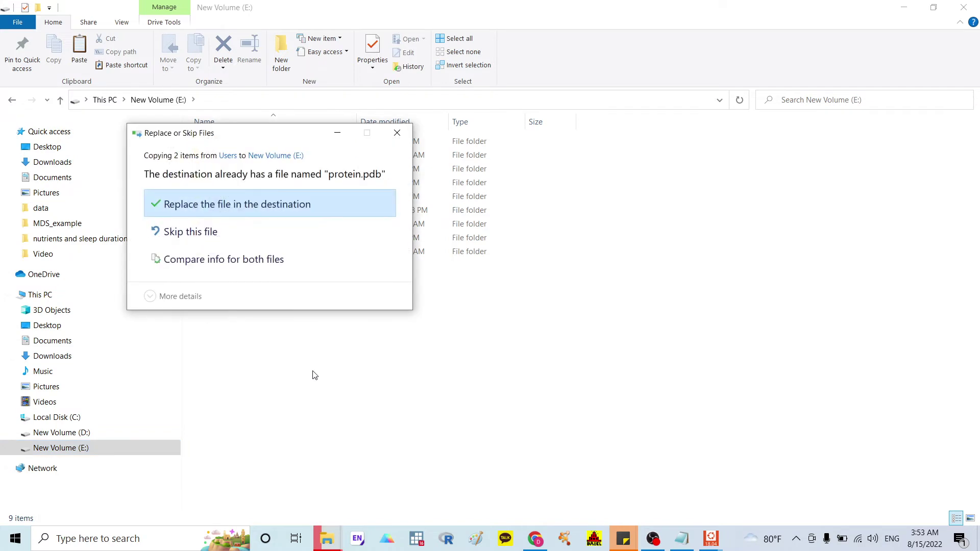
click(227, 206)
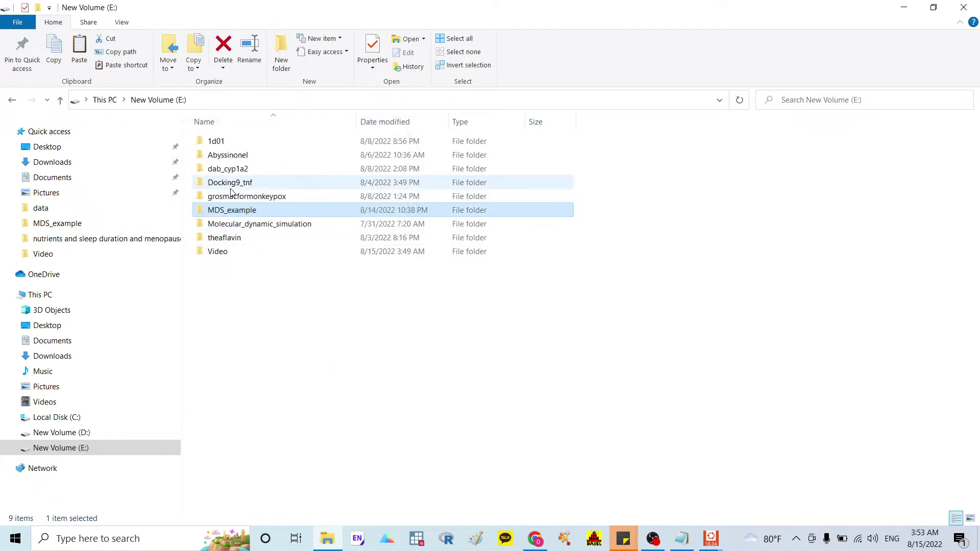
double_click(261, 212)
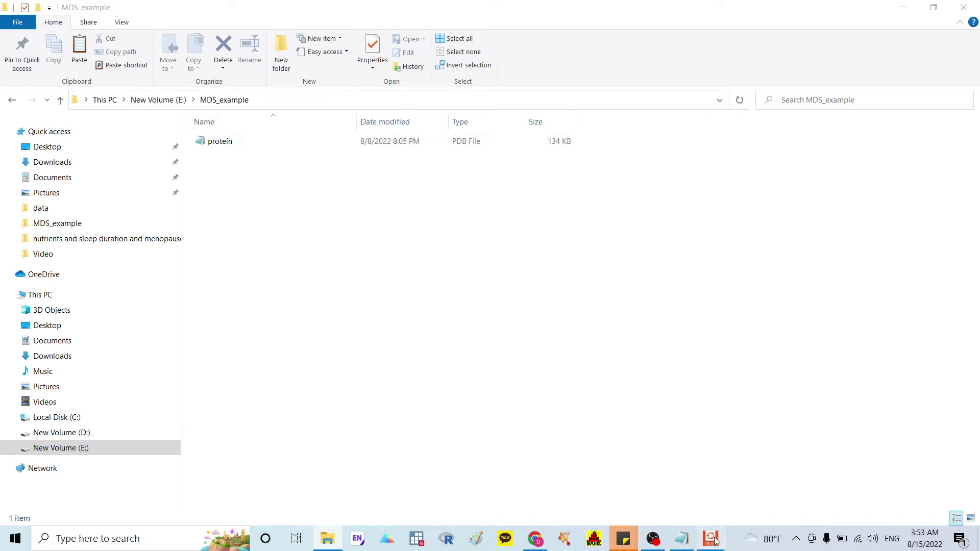
mouse_move(710, 539)
click(782, 479)
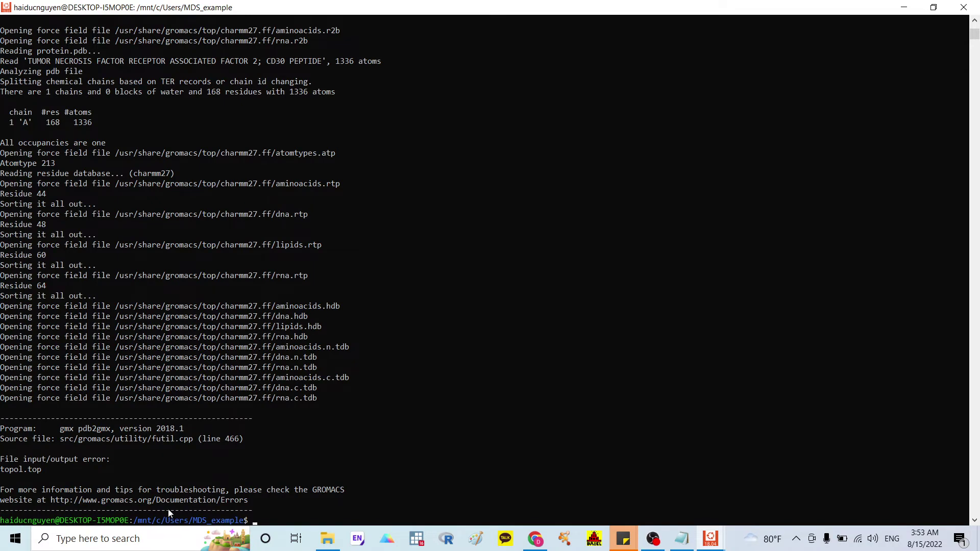
Launch a fresh Ubuntu 18.04.5 LTS terminal from Windows search
key(alt+Tab)
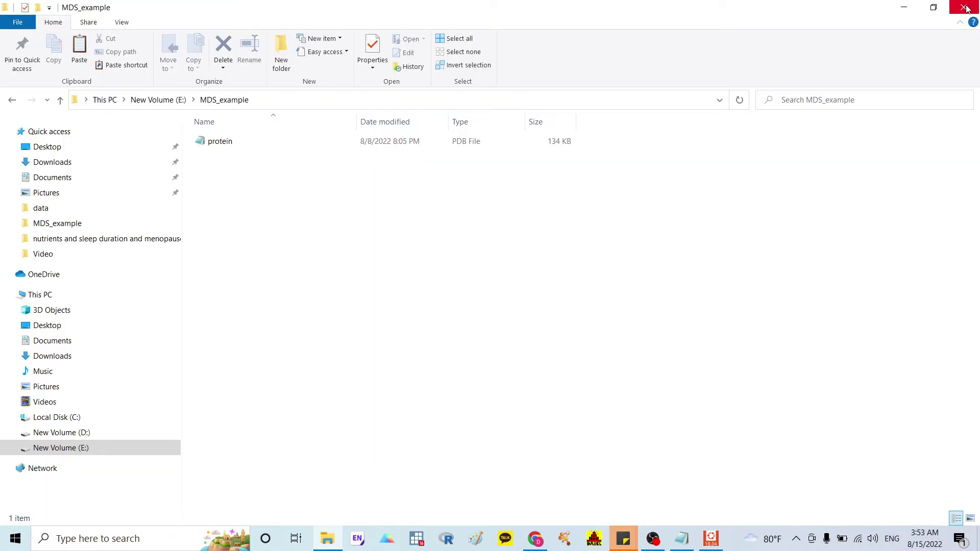
click(102, 536)
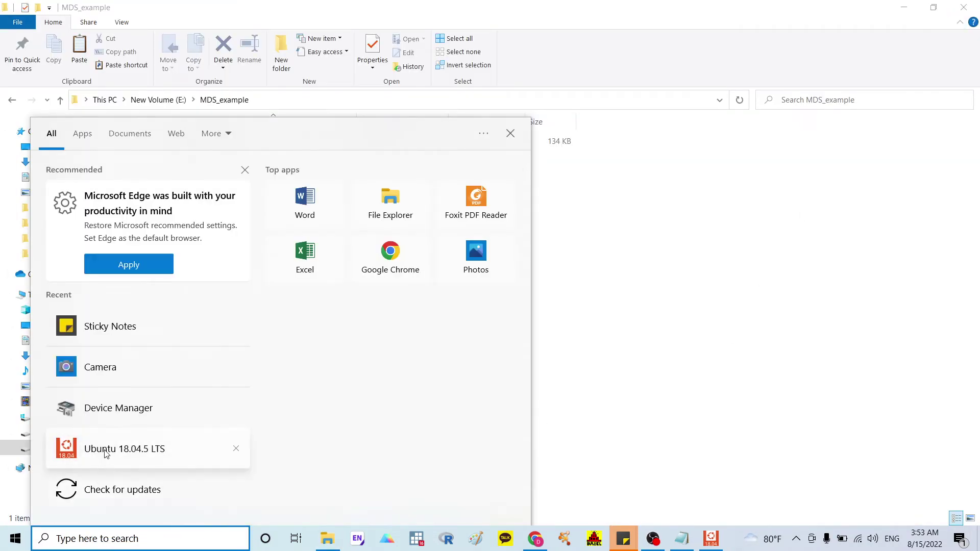
click(106, 450)
click(322, 135)
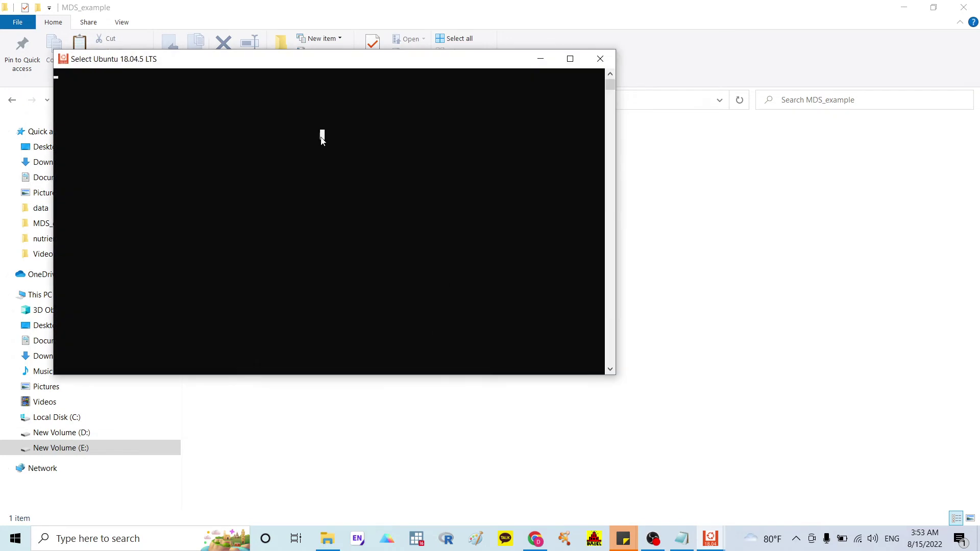
Copy the cd /mnt/e/MDS_example line from Notepad for the new terminal
click(682, 543)
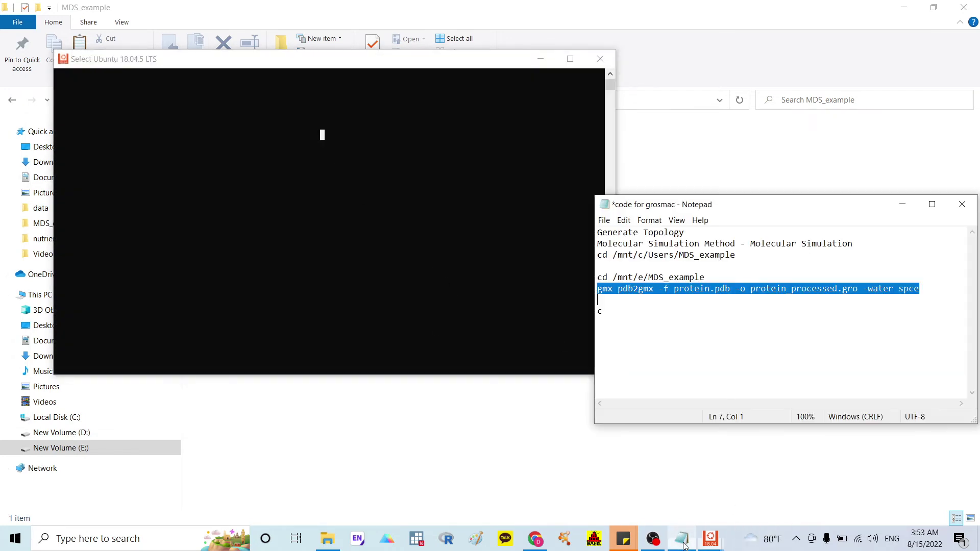
drag(711, 278, 597, 277)
click(203, 131)
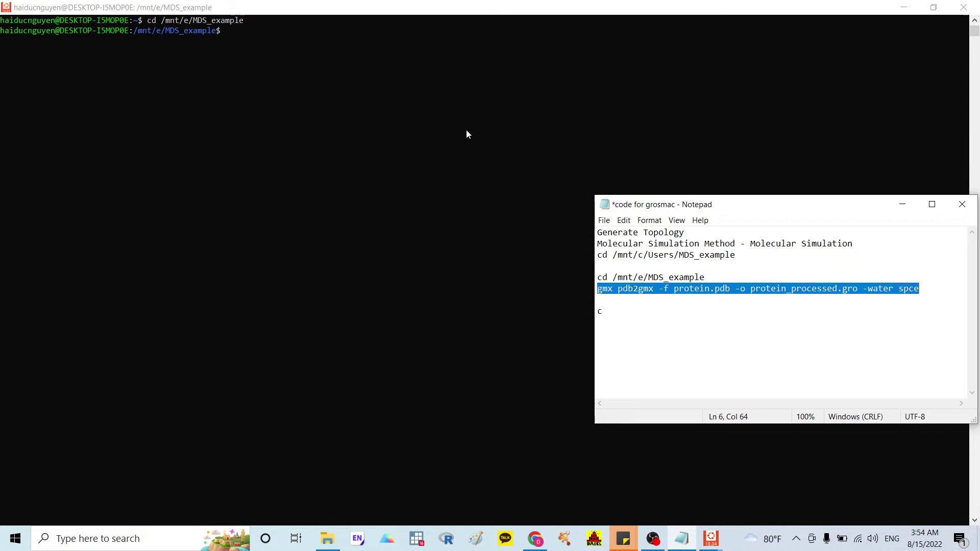
Run gmx pdb2gmx -f protein.pdb -o protein_processed.gro -water spce with force field 8 (CHARMM27)
click(256, 39)
right_click(256, 39)
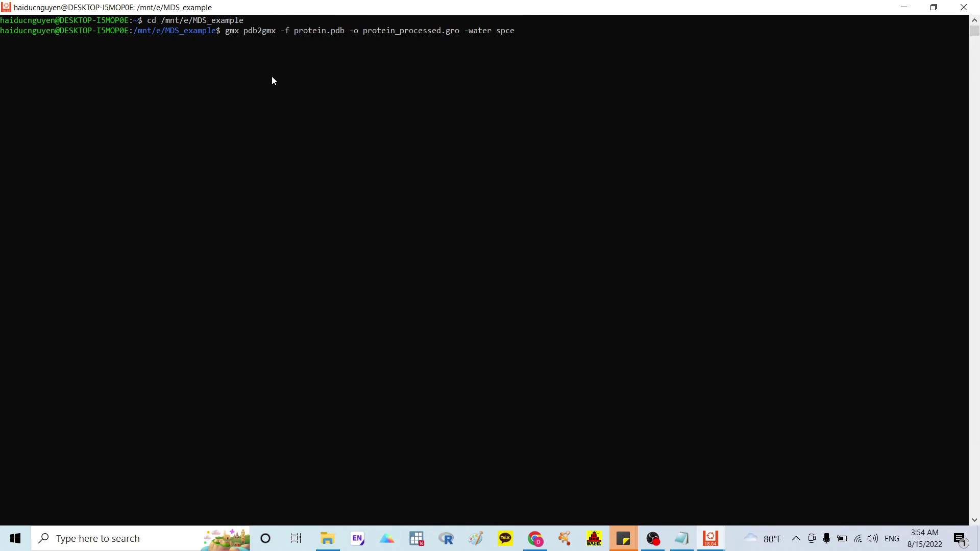
key(Return)
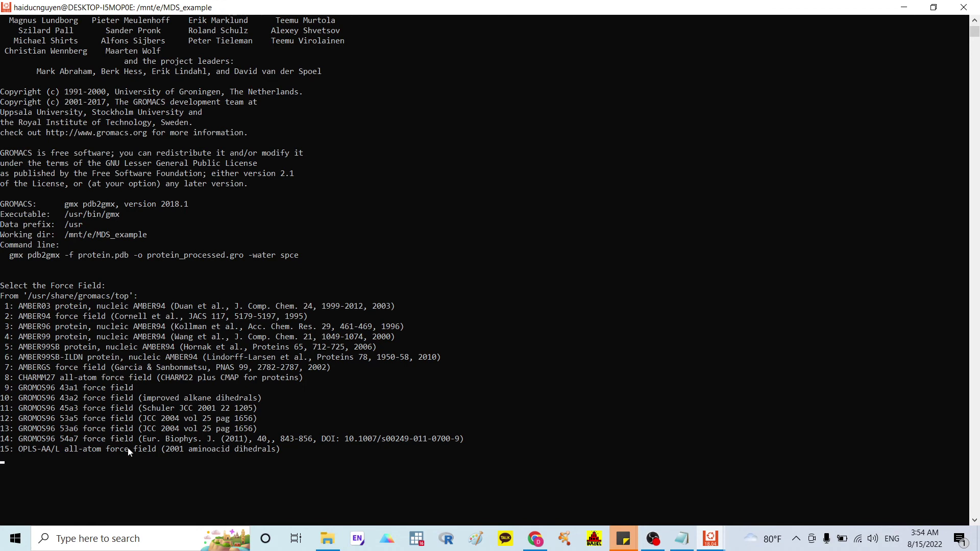
text(8)
key(Return)
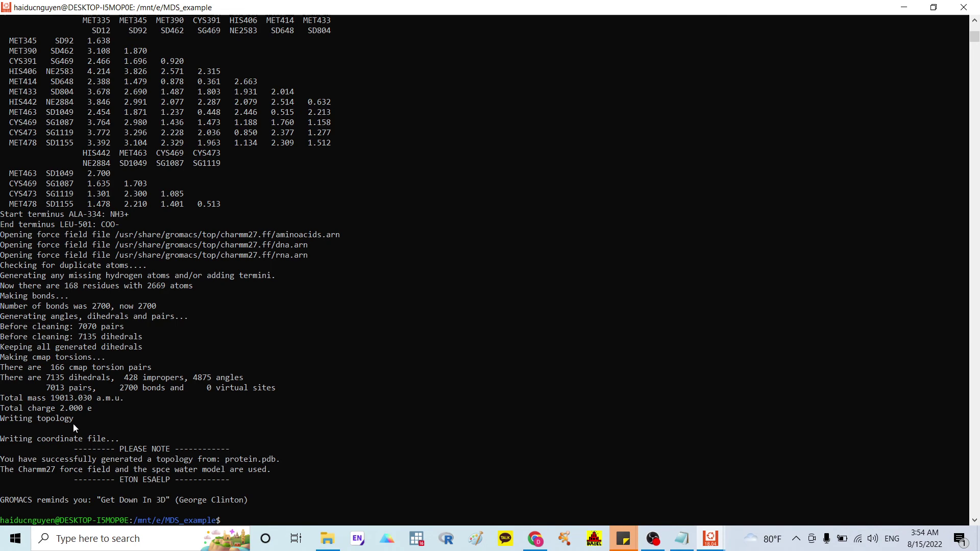
Check E:\MDS_example in File Explorer for posre.itp, protein_processed.gro and topol.top
click(327, 538)
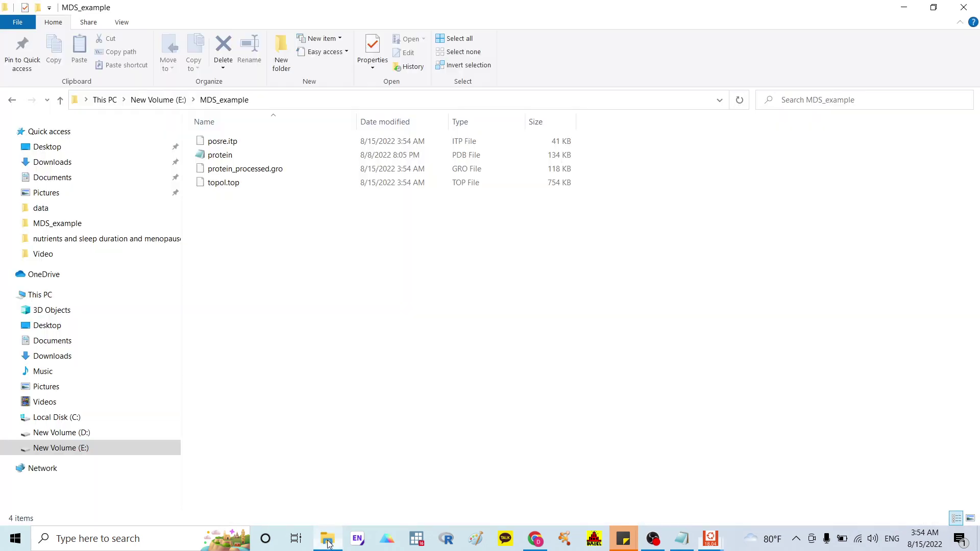